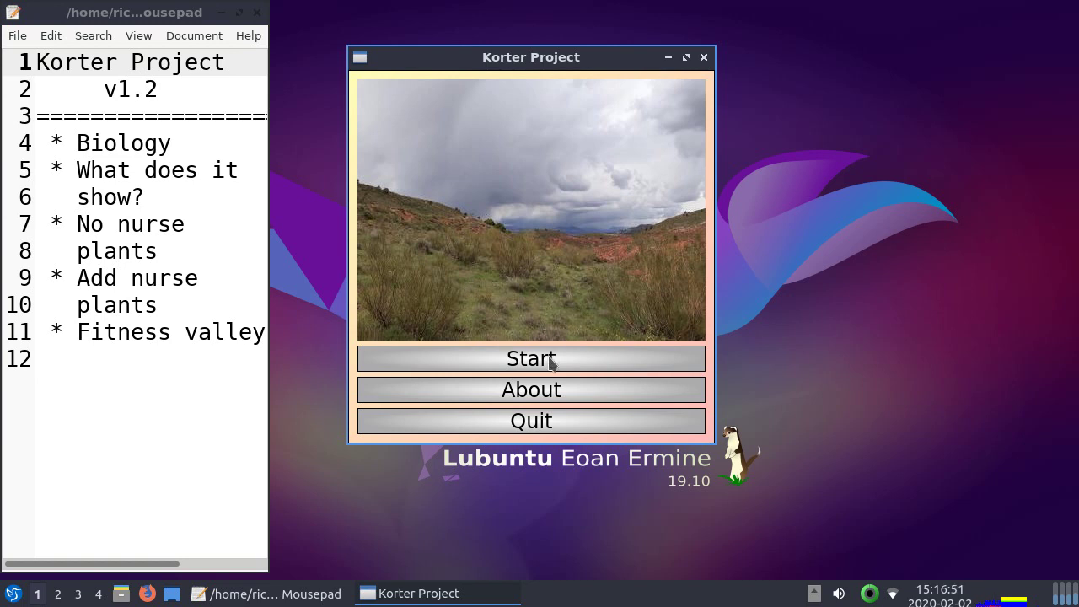
Start the simulation, nudge its window, and read the tooltips on the trait distribution plots.
{"action": "left_click", "coordinate": [423, 362]}
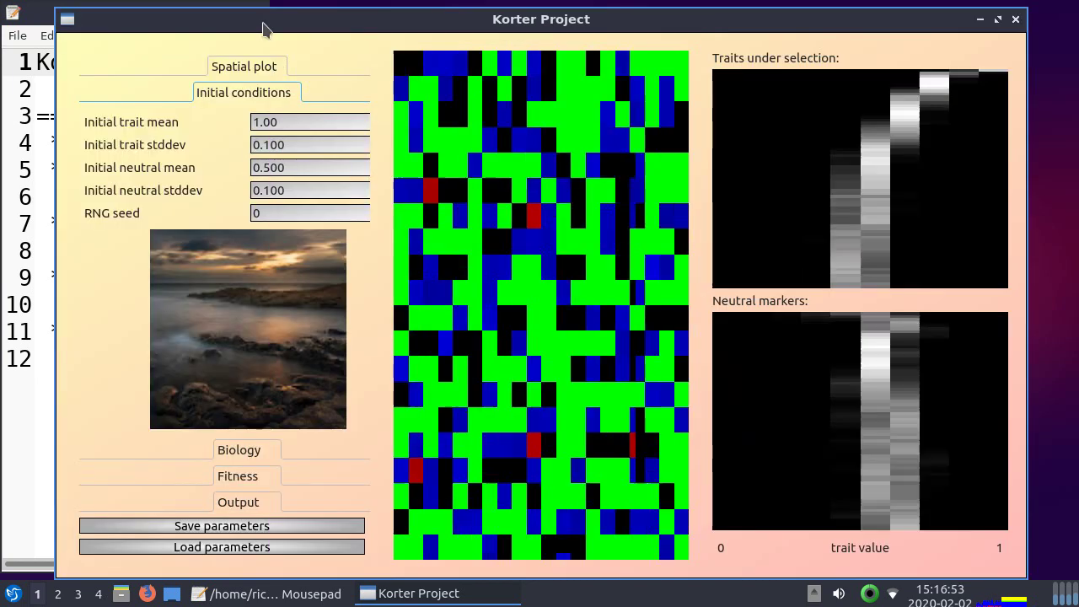
{"action": "left_click_drag", "start_coordinate": [260, 32], "coordinate": [282, 25]}
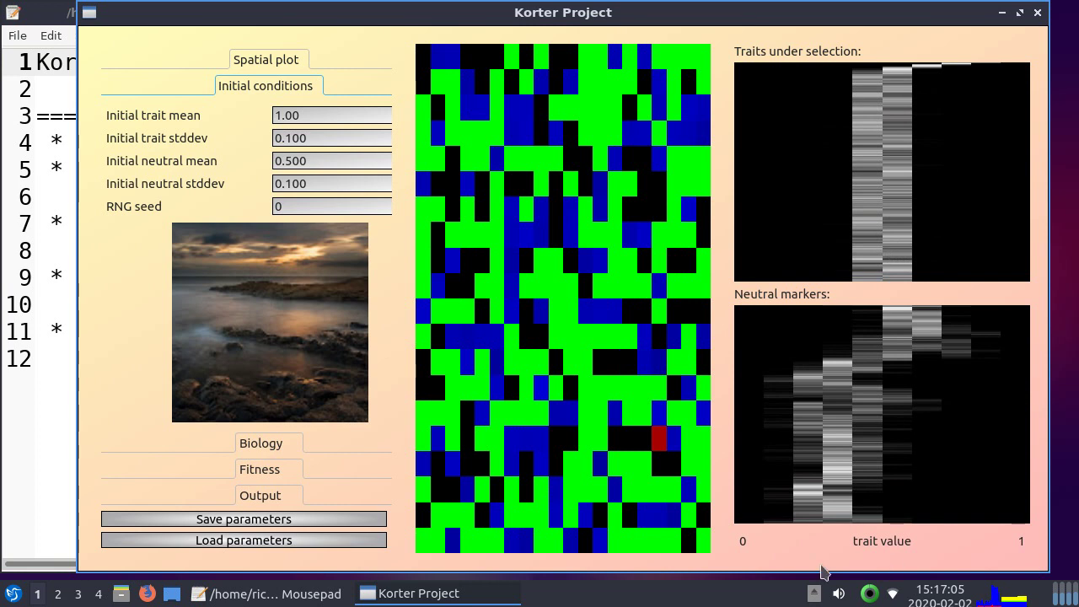
{"action": "mouse_move", "coordinate": [837, 410]}
{"action": "mouse_move", "coordinate": [750, 335]}
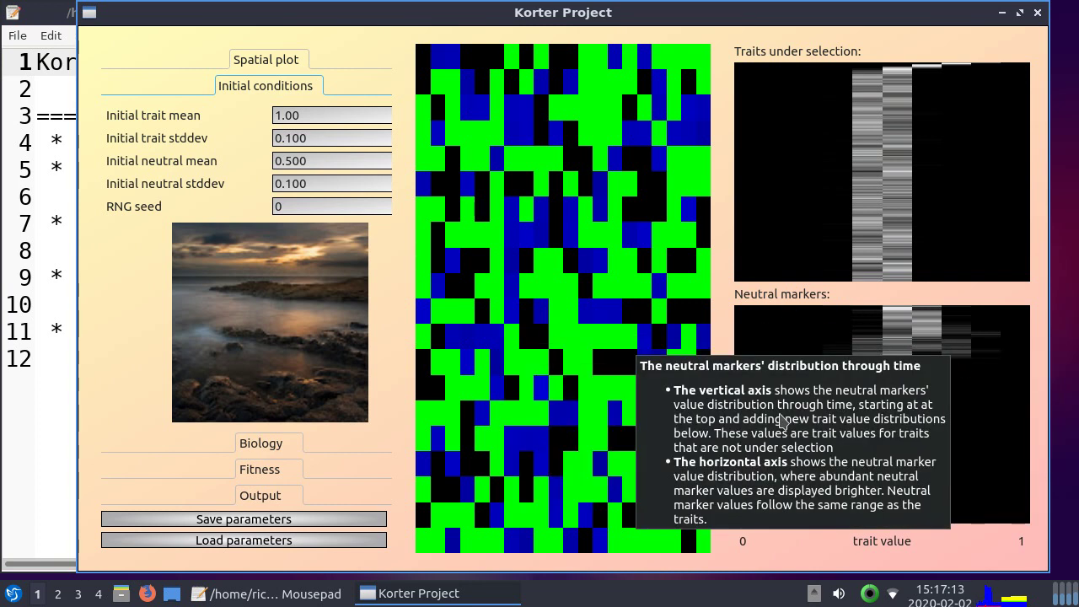
{"action": "mouse_move", "coordinate": [890, 439]}
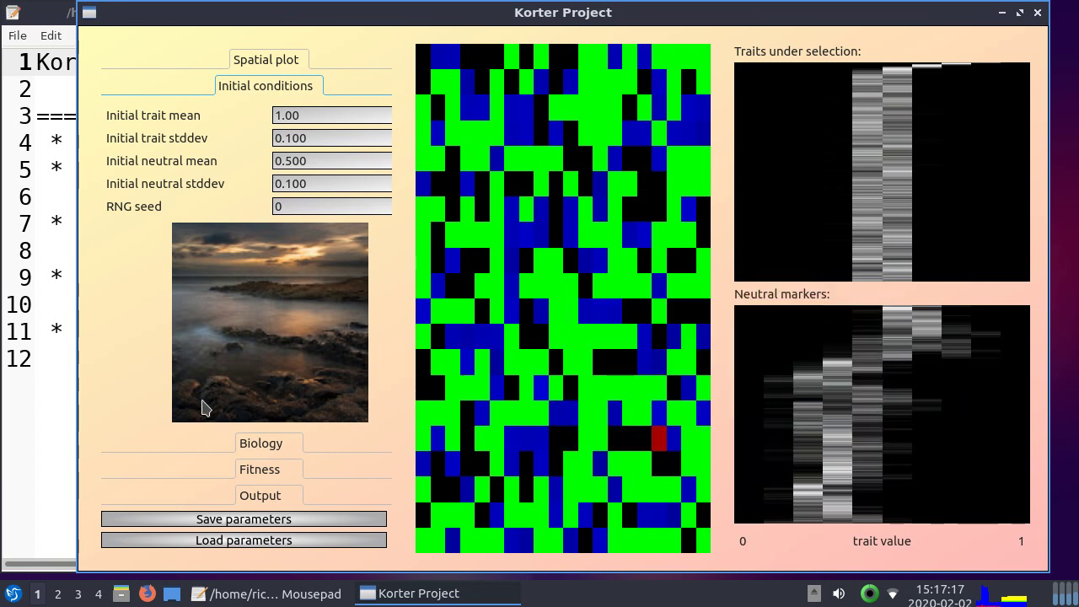
Step through the Spatial plot, Initial conditions, Biology and Fitness sections, checking the spatial plot legend.
{"action": "left_click", "coordinate": [266, 61]}
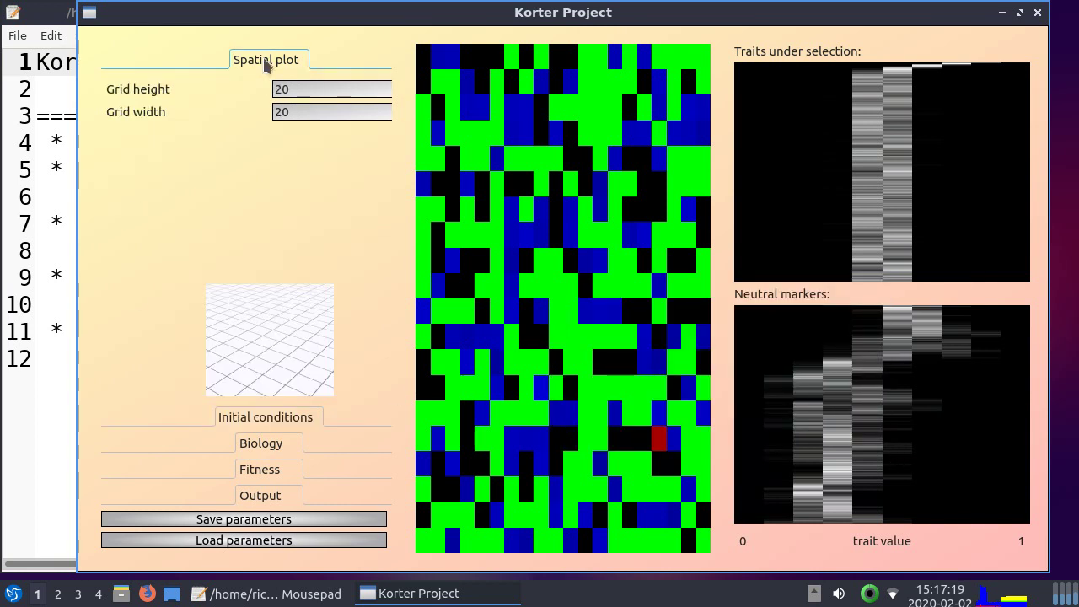
{"action": "left_click", "coordinate": [282, 421]}
{"action": "left_click", "coordinate": [279, 443]}
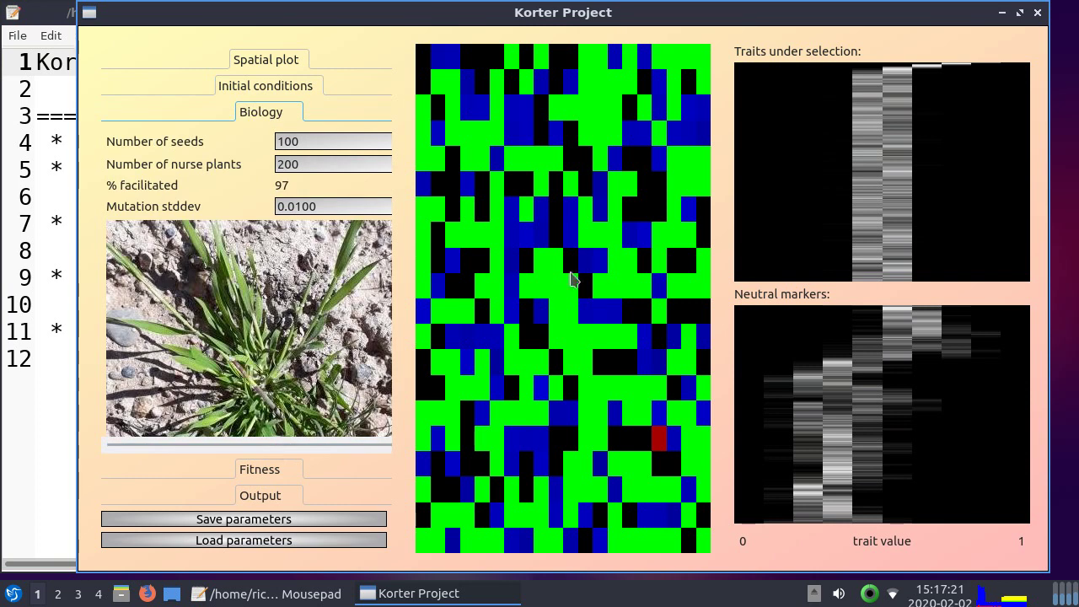
{"action": "left_click", "coordinate": [281, 472]}
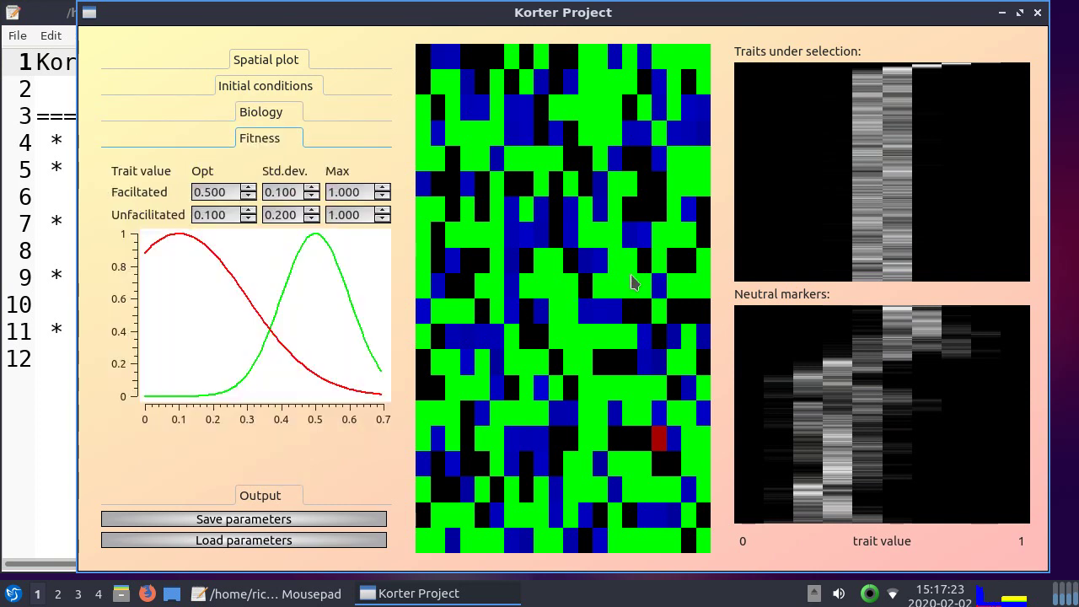
{"action": "mouse_move", "coordinate": [633, 281]}
{"action": "mouse_move", "coordinate": [482, 186]}
Set the number of nurse plants to 0, then select the Unfacilitated Opt value under Fitness.
{"action": "left_click", "coordinate": [281, 114]}
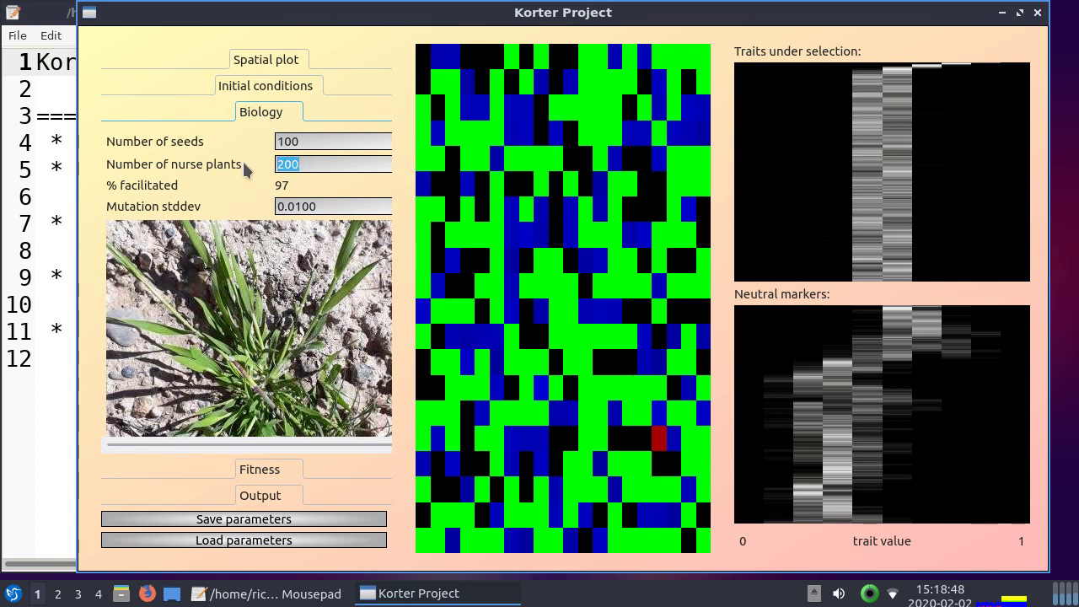
{"action": "type", "text": "0"}
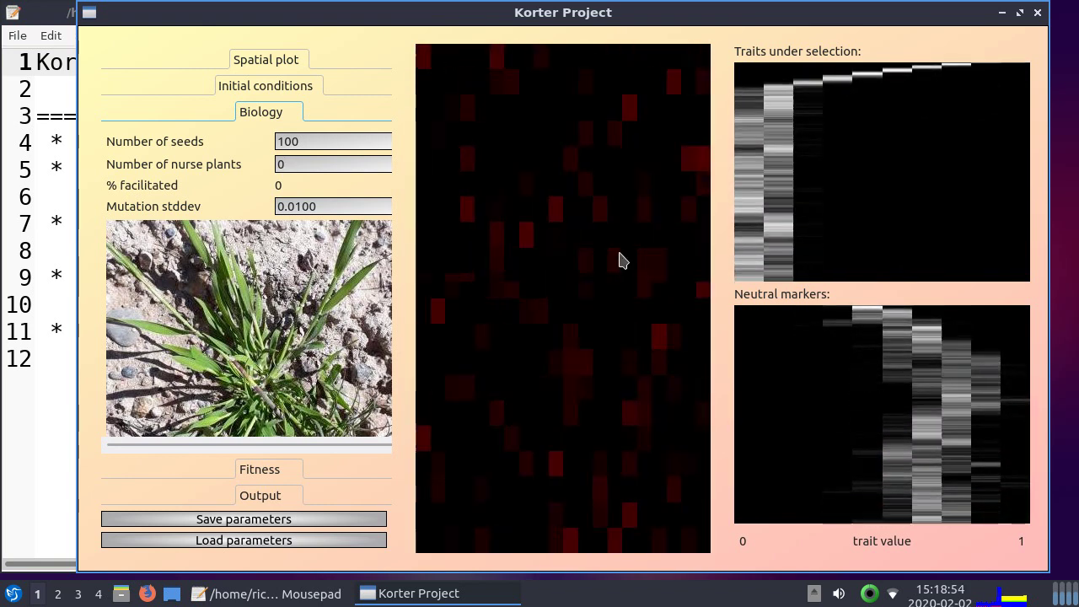
{"action": "left_click", "coordinate": [261, 470]}
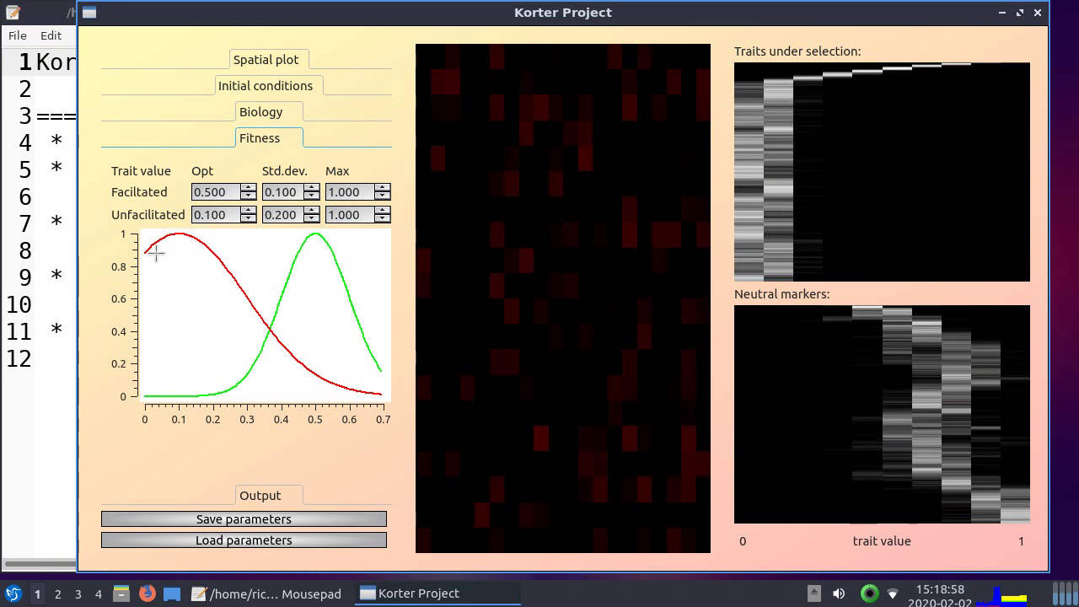
{"action": "double_click", "coordinate": [206, 215]}
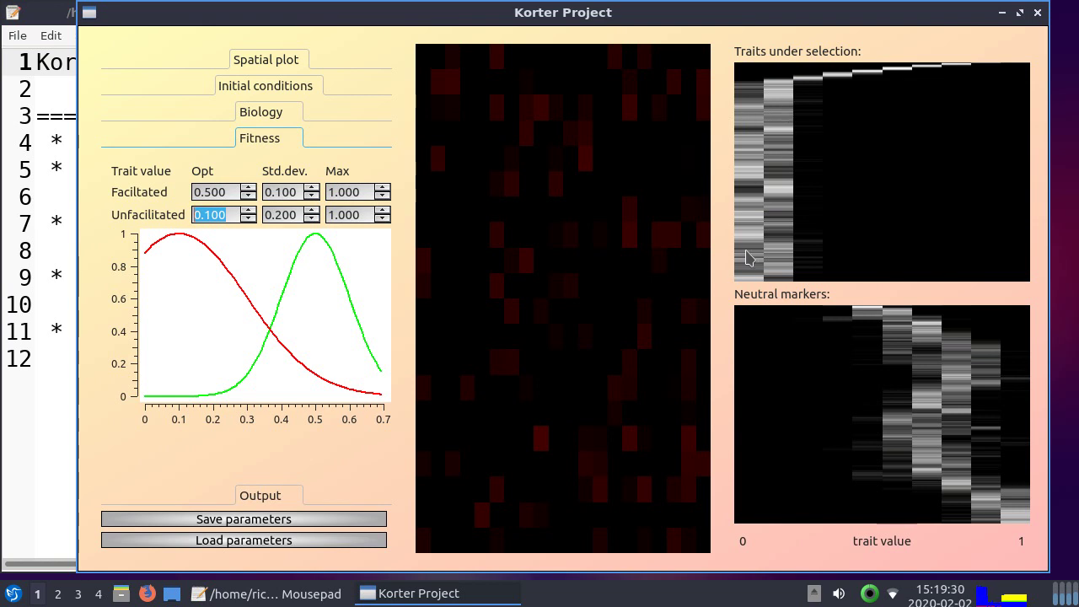
Adjust the fitness optima to 0.200 unfacilitated and 0.800 facilitated.
{"action": "scroll", "coordinate": [222, 214], "scroll_direction": "up", "scroll_amount": 20}
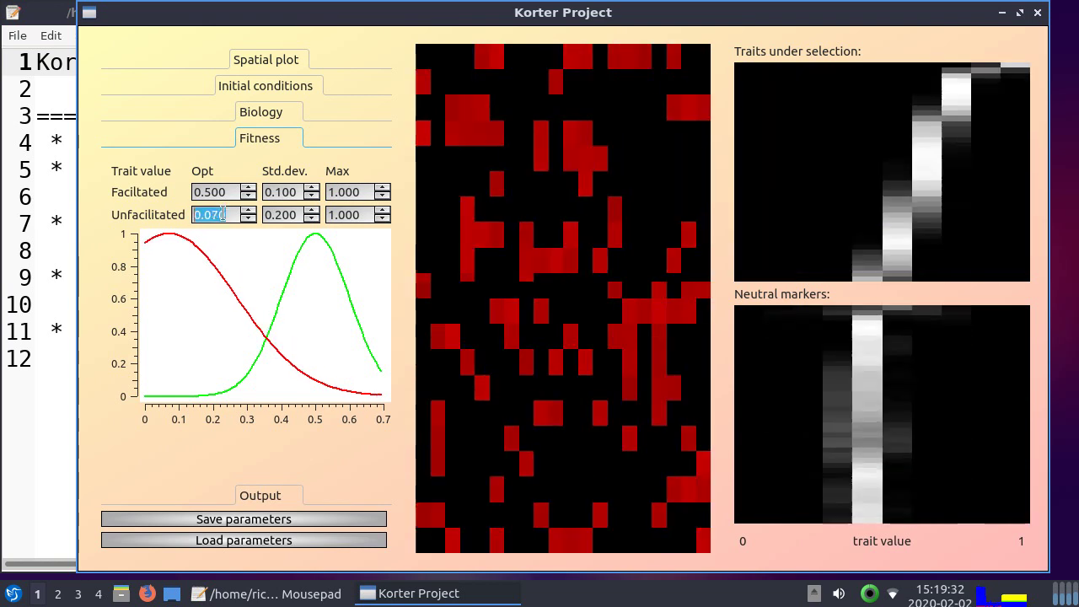
{"action": "scroll", "coordinate": [221, 214], "scroll_direction": "up", "scroll_amount": 13}
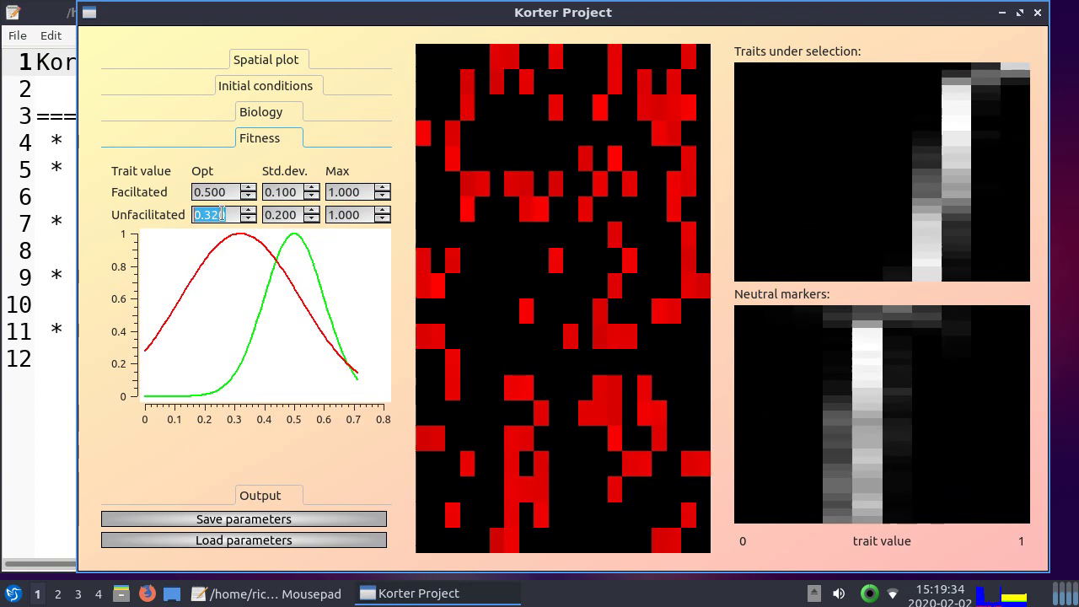
{"action": "scroll", "coordinate": [222, 214], "scroll_direction": "up", "scroll_amount": 7}
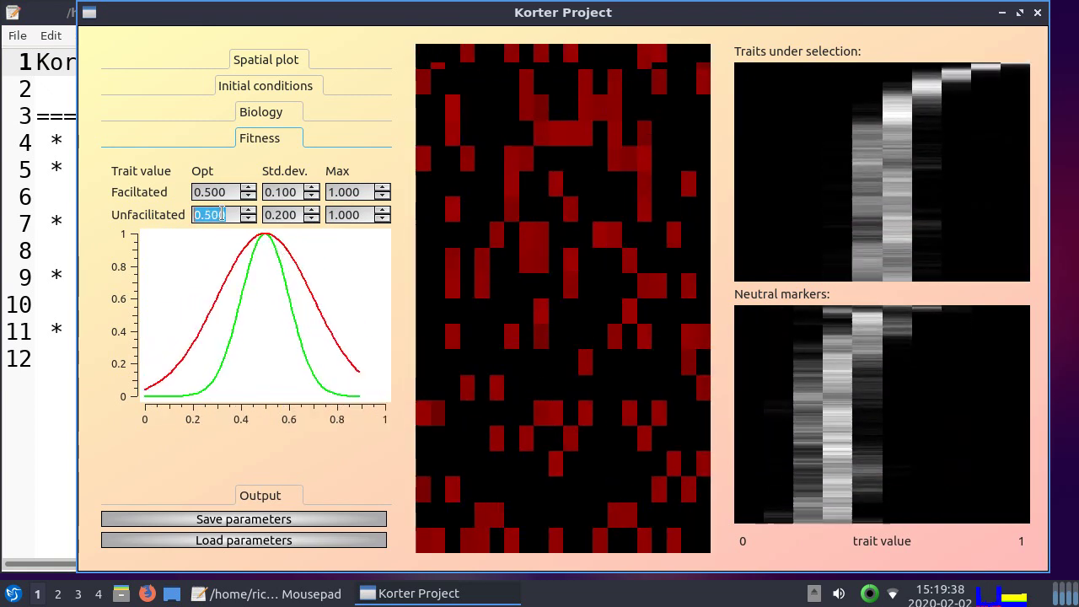
{"action": "scroll", "coordinate": [222, 214], "scroll_direction": "up", "scroll_amount": 8}
{"action": "scroll", "coordinate": [222, 214], "scroll_direction": "up", "scroll_amount": 20}
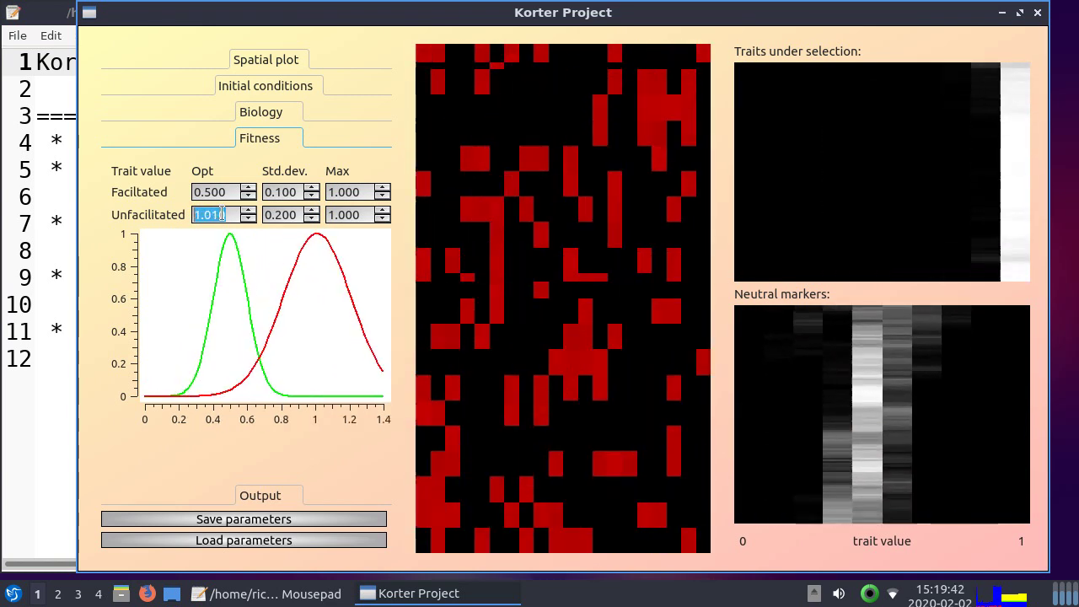
{"action": "scroll", "coordinate": [222, 214], "scroll_direction": "down", "scroll_amount": 9}
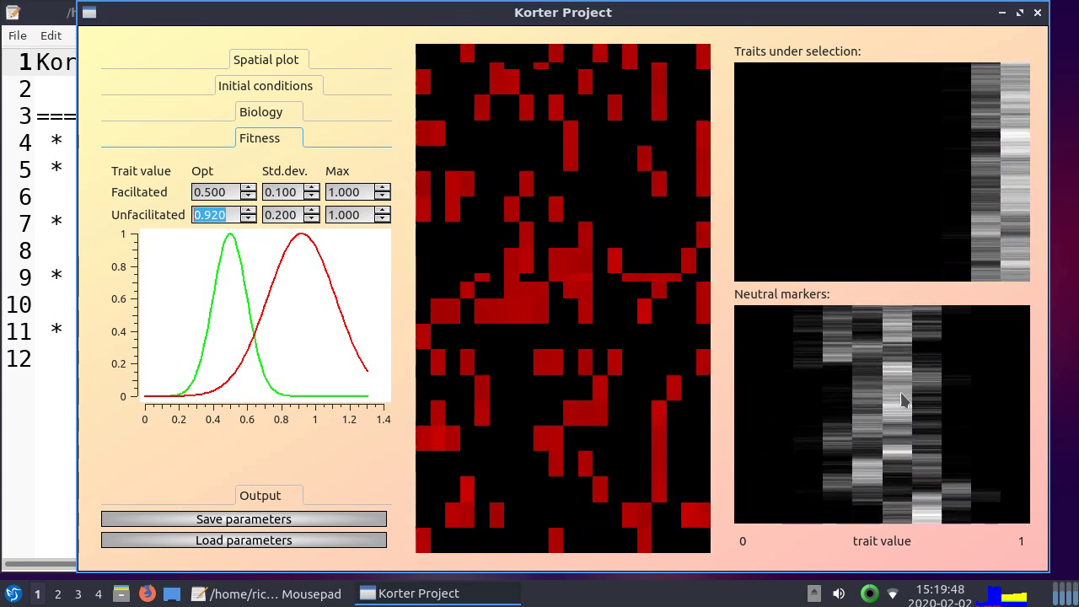
{"action": "scroll", "coordinate": [221, 214], "scroll_direction": "down", "scroll_amount": 3}
{"action": "scroll", "coordinate": [221, 214], "scroll_direction": "down", "scroll_amount": 14}
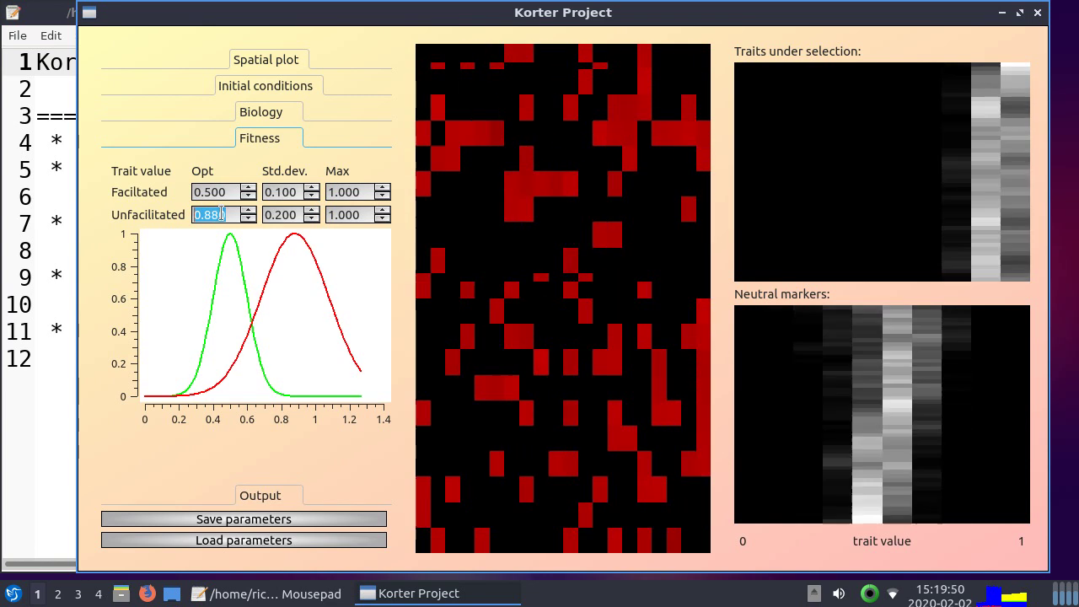
{"action": "scroll", "coordinate": [220, 214], "scroll_direction": "down", "scroll_amount": 20}
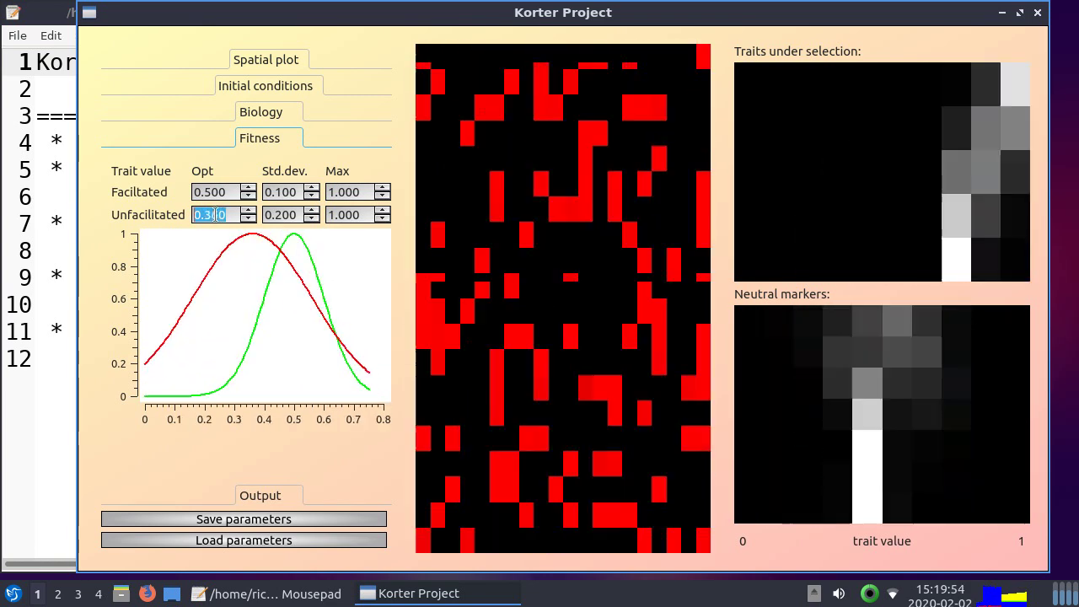
{"action": "scroll", "coordinate": [215, 214], "scroll_direction": "down", "scroll_amount": 9}
{"action": "scroll", "coordinate": [216, 215], "scroll_direction": "down", "scroll_amount": 9}
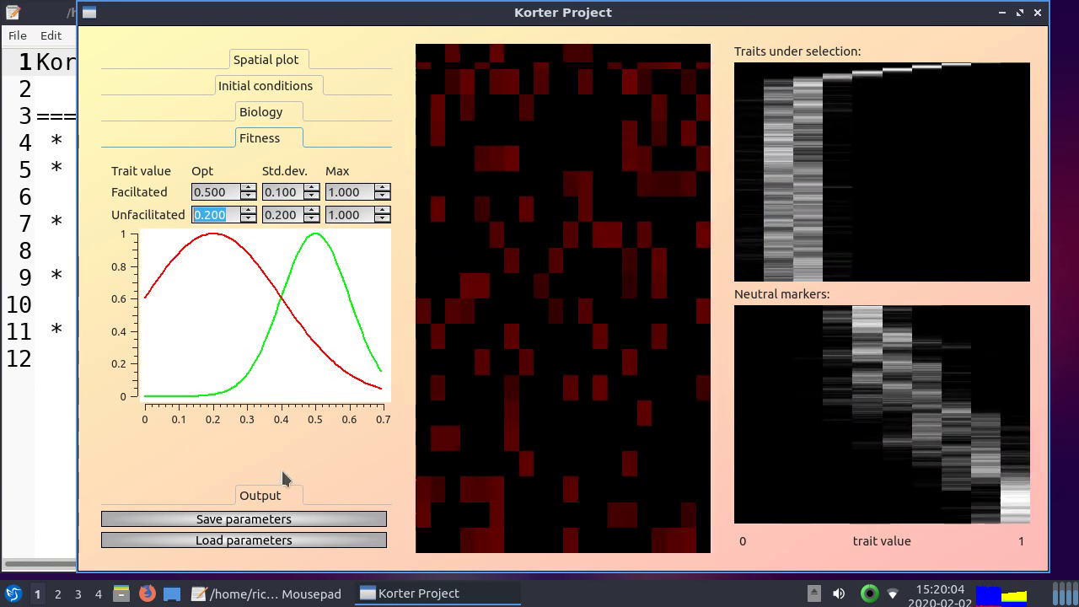
{"action": "scroll", "coordinate": [226, 217], "scroll_direction": "down", "scroll_amount": 1}
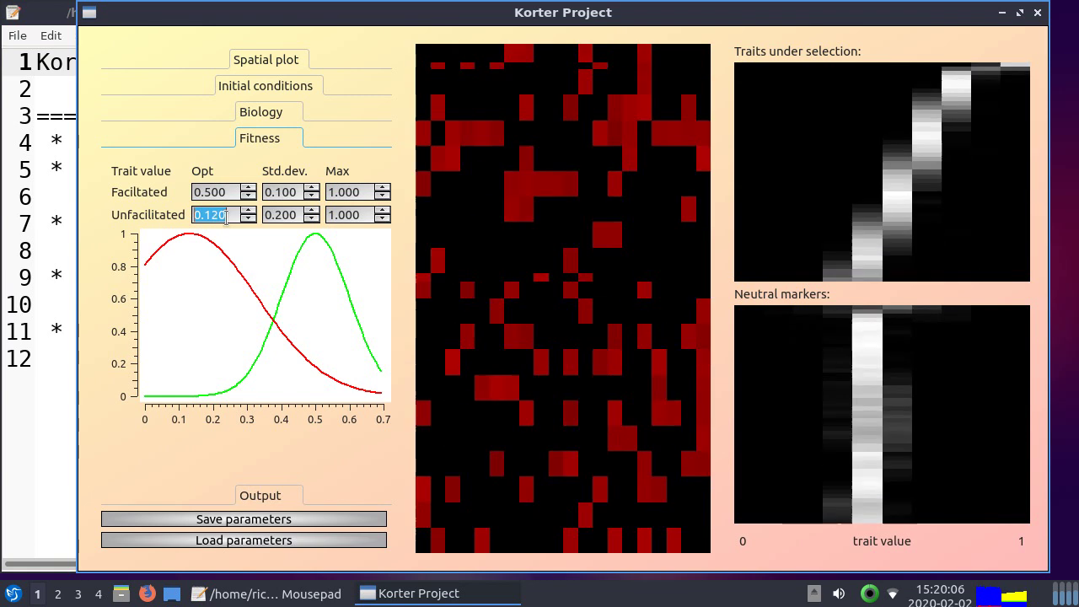
{"action": "scroll", "coordinate": [224, 215], "scroll_direction": "up", "scroll_amount": 1}
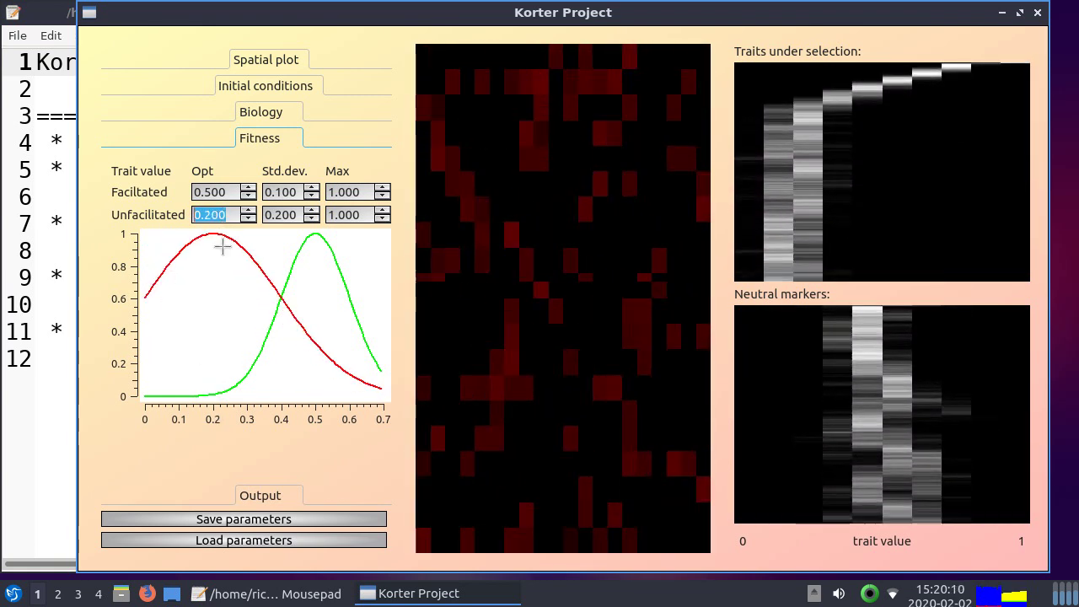
{"action": "scroll", "coordinate": [216, 187], "scroll_direction": "up", "scroll_amount": 4}
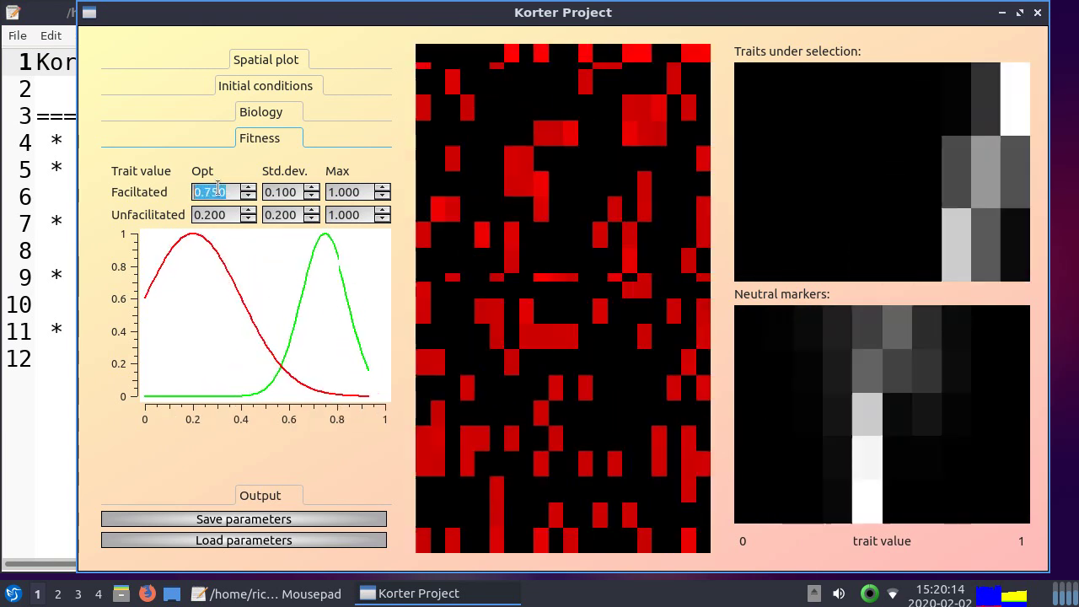
{"action": "scroll", "coordinate": [218, 189], "scroll_direction": "up", "scroll_amount": 2}
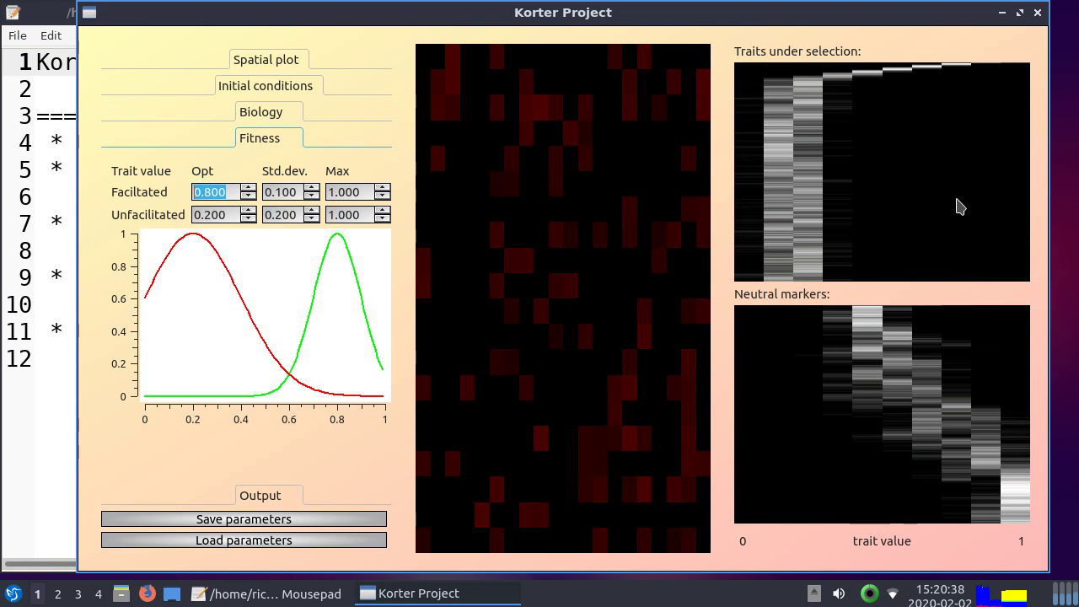
Raise the nurse plant count from 0 to 86, giving 56% facilitated.
{"action": "left_click", "coordinate": [256, 117]}
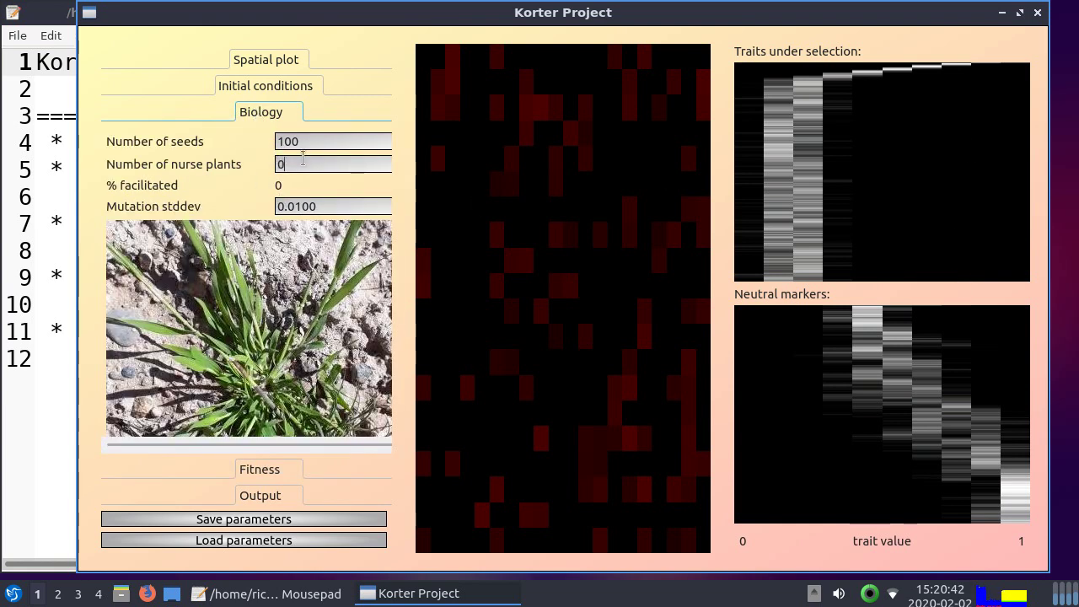
{"action": "scroll", "coordinate": [303, 158], "scroll_direction": "up", "scroll_amount": 5}
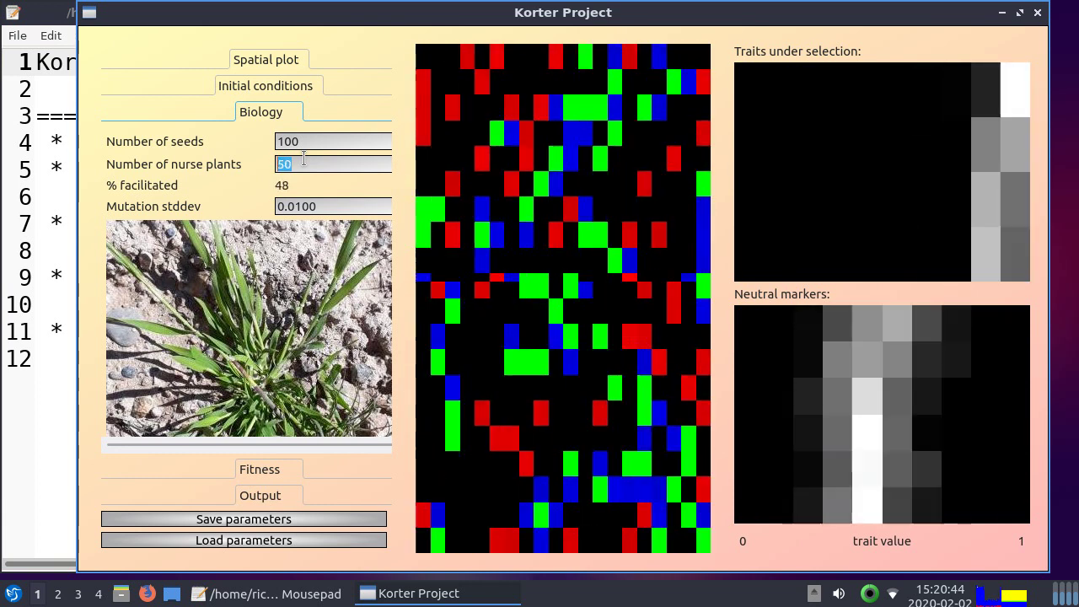
{"action": "scroll", "coordinate": [303, 158], "scroll_direction": "up", "scroll_amount": 4}
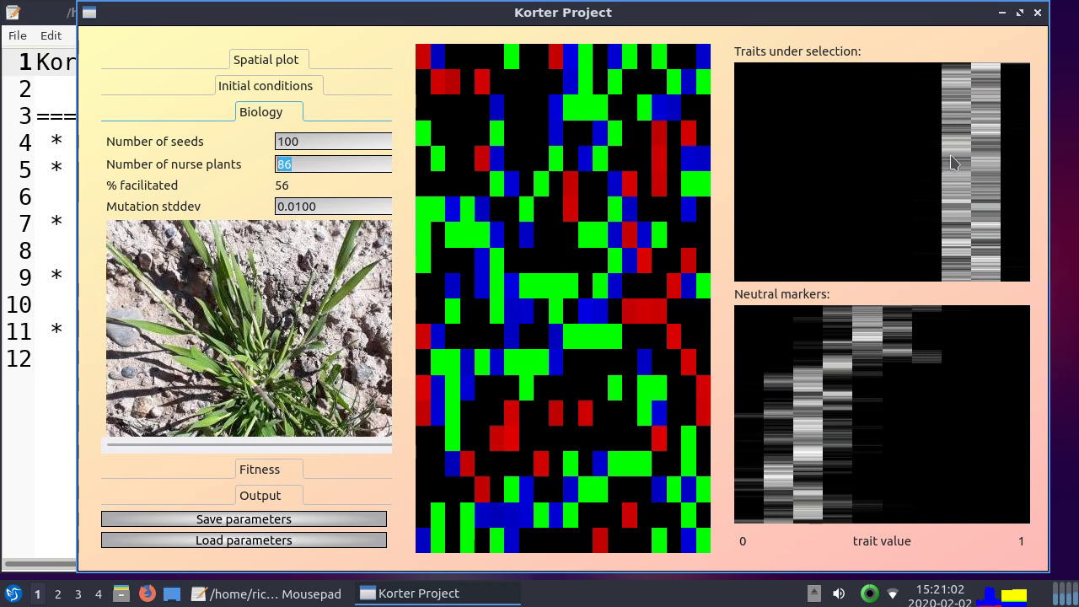
Try a few Facilitated Opt values in Fitness, returning it to 0.800.
{"action": "left_click", "coordinate": [258, 470]}
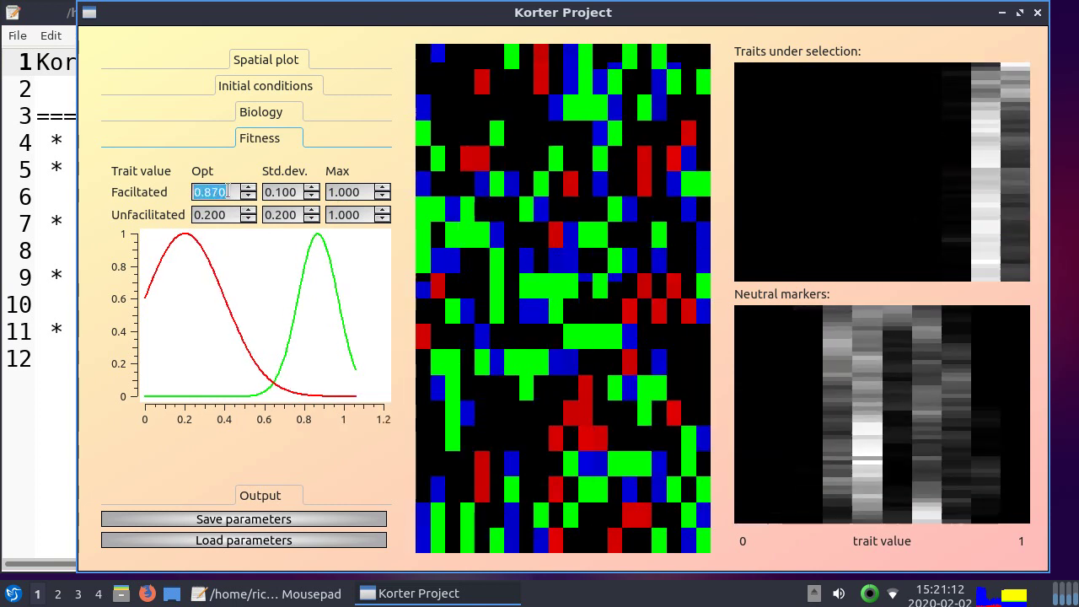
{"action": "scroll", "coordinate": [227, 191], "scroll_direction": "up", "scroll_amount": 20}
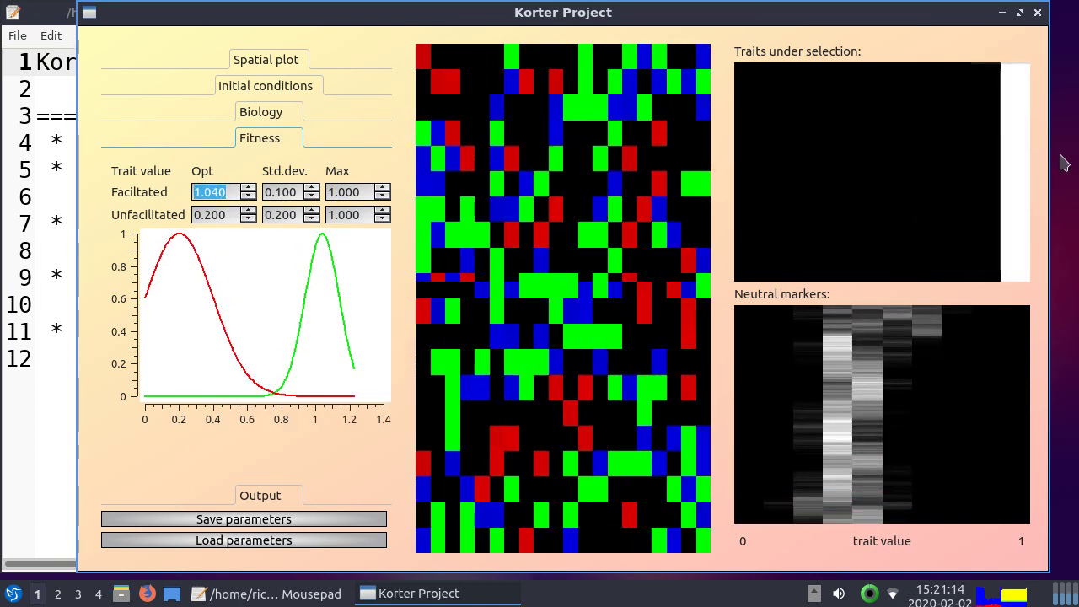
{"action": "scroll", "coordinate": [230, 191], "scroll_direction": "down", "scroll_amount": 6}
{"action": "scroll", "coordinate": [232, 191], "scroll_direction": "down", "scroll_amount": 20}
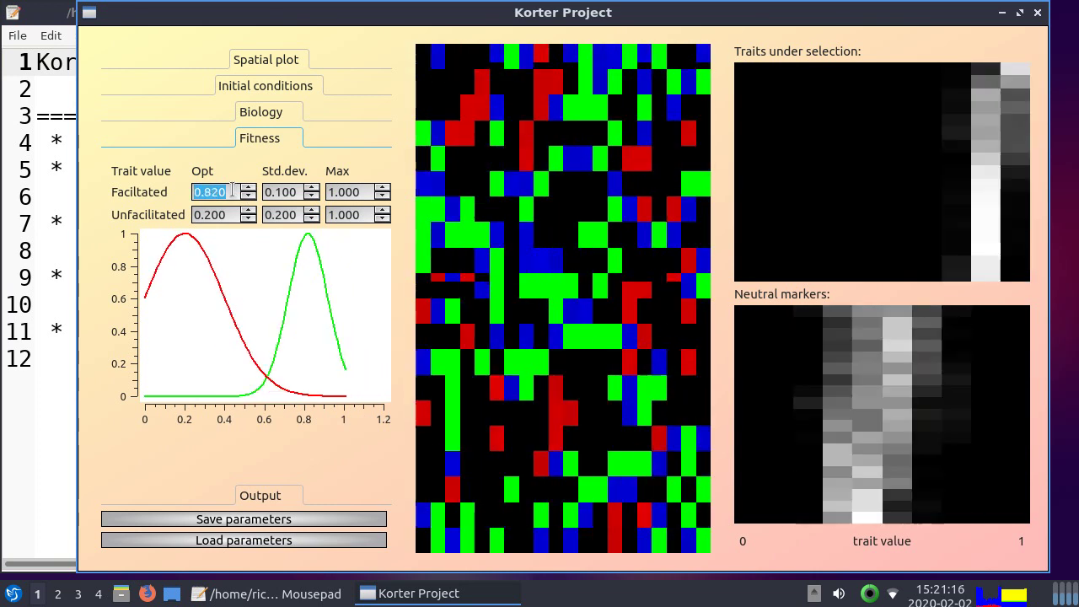
{"action": "scroll", "coordinate": [231, 191], "scroll_direction": "up", "scroll_amount": 17}
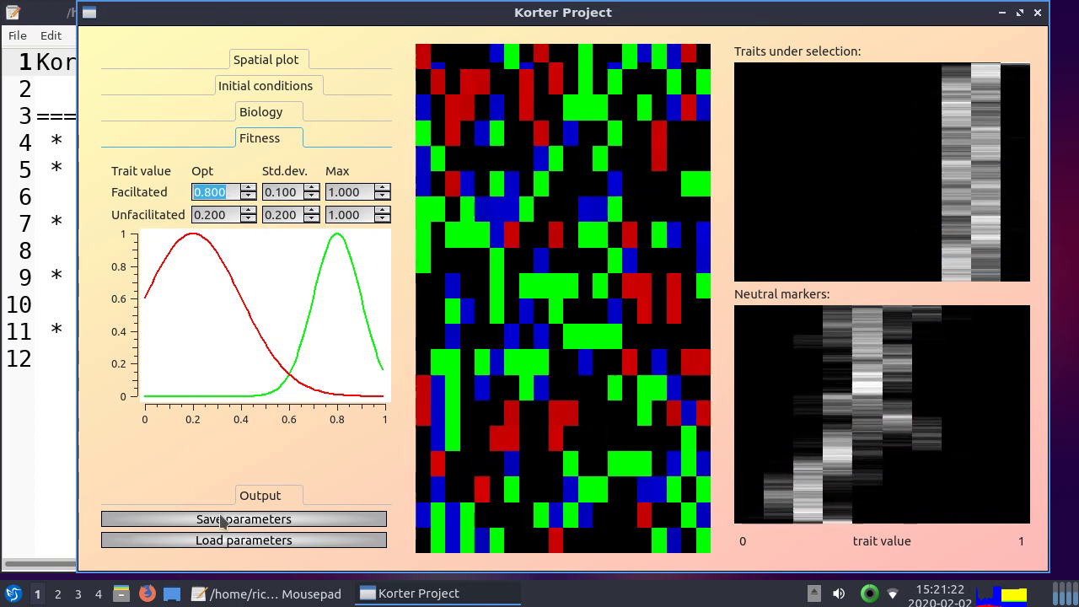
Cycle through the Biology, Initial conditions and Spatial plot sections, ending back on Fitness.
{"action": "left_click", "coordinate": [251, 112]}
{"action": "left_click", "coordinate": [259, 93]}
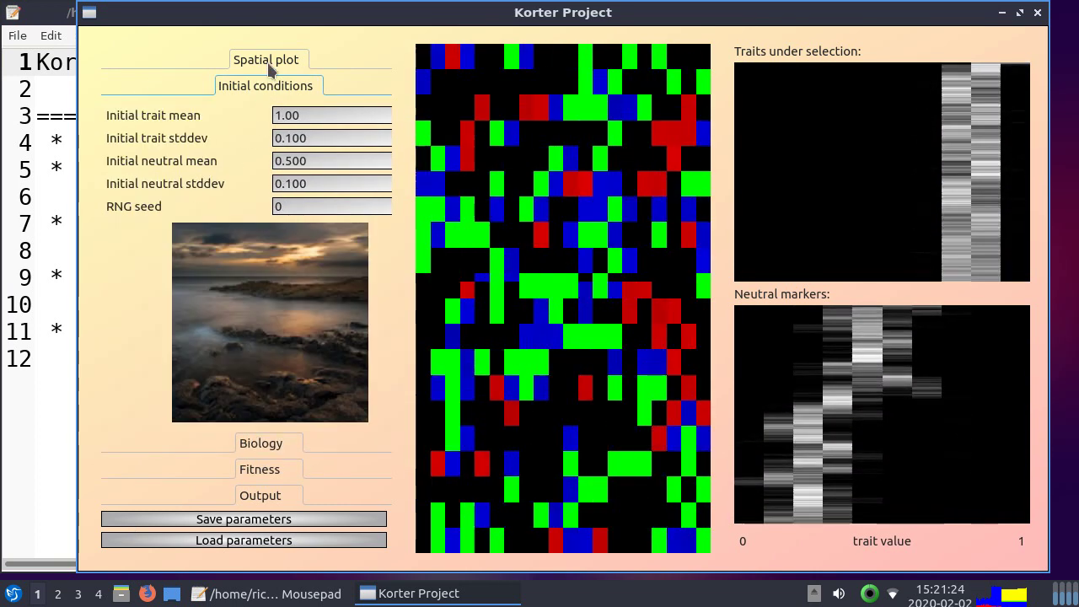
{"action": "left_click", "coordinate": [266, 59]}
{"action": "left_click", "coordinate": [265, 416]}
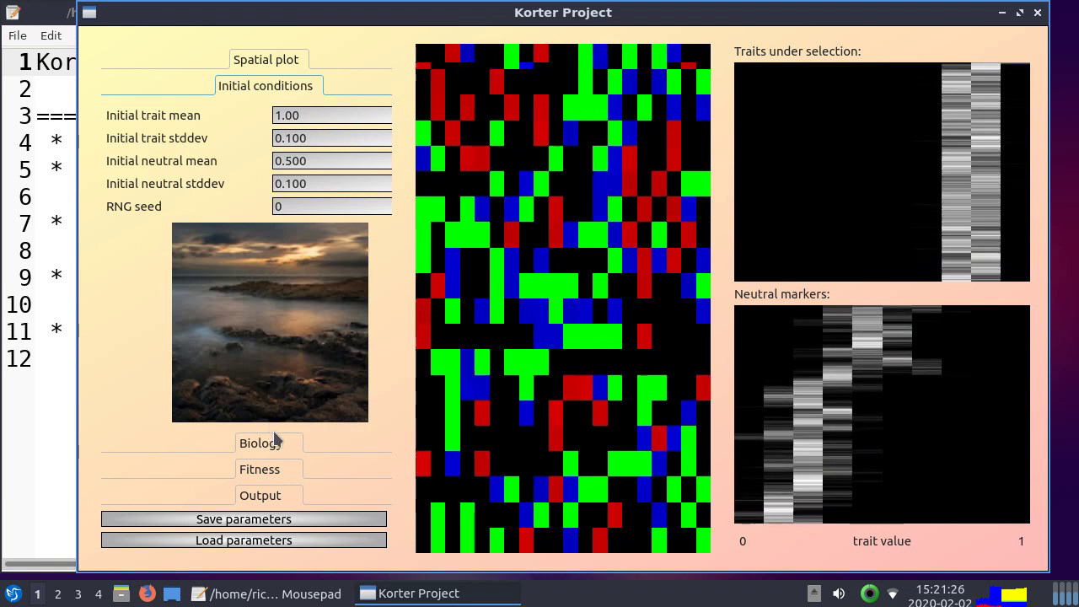
{"action": "left_click", "coordinate": [275, 441]}
{"action": "left_click", "coordinate": [274, 470]}
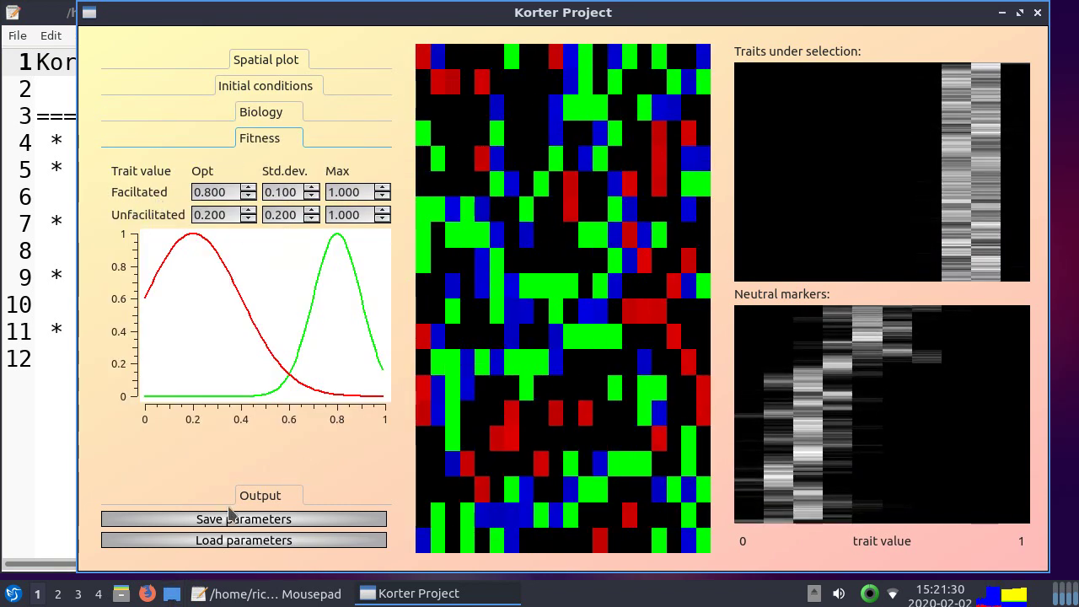
Bring the Mousepad talk outline in front of Korter Project.
{"action": "left_click", "coordinate": [56, 115]}
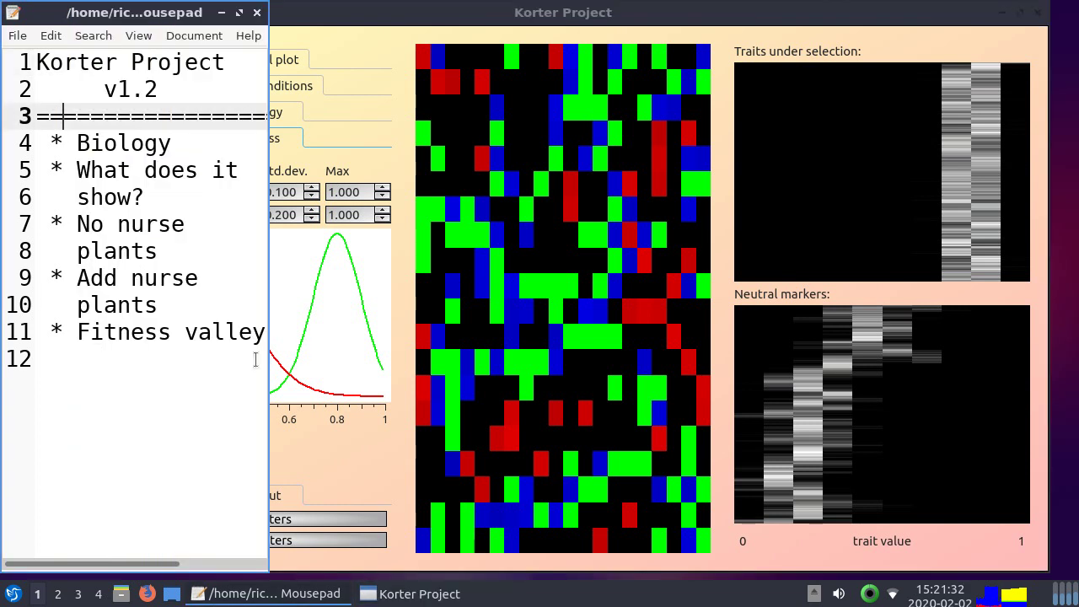